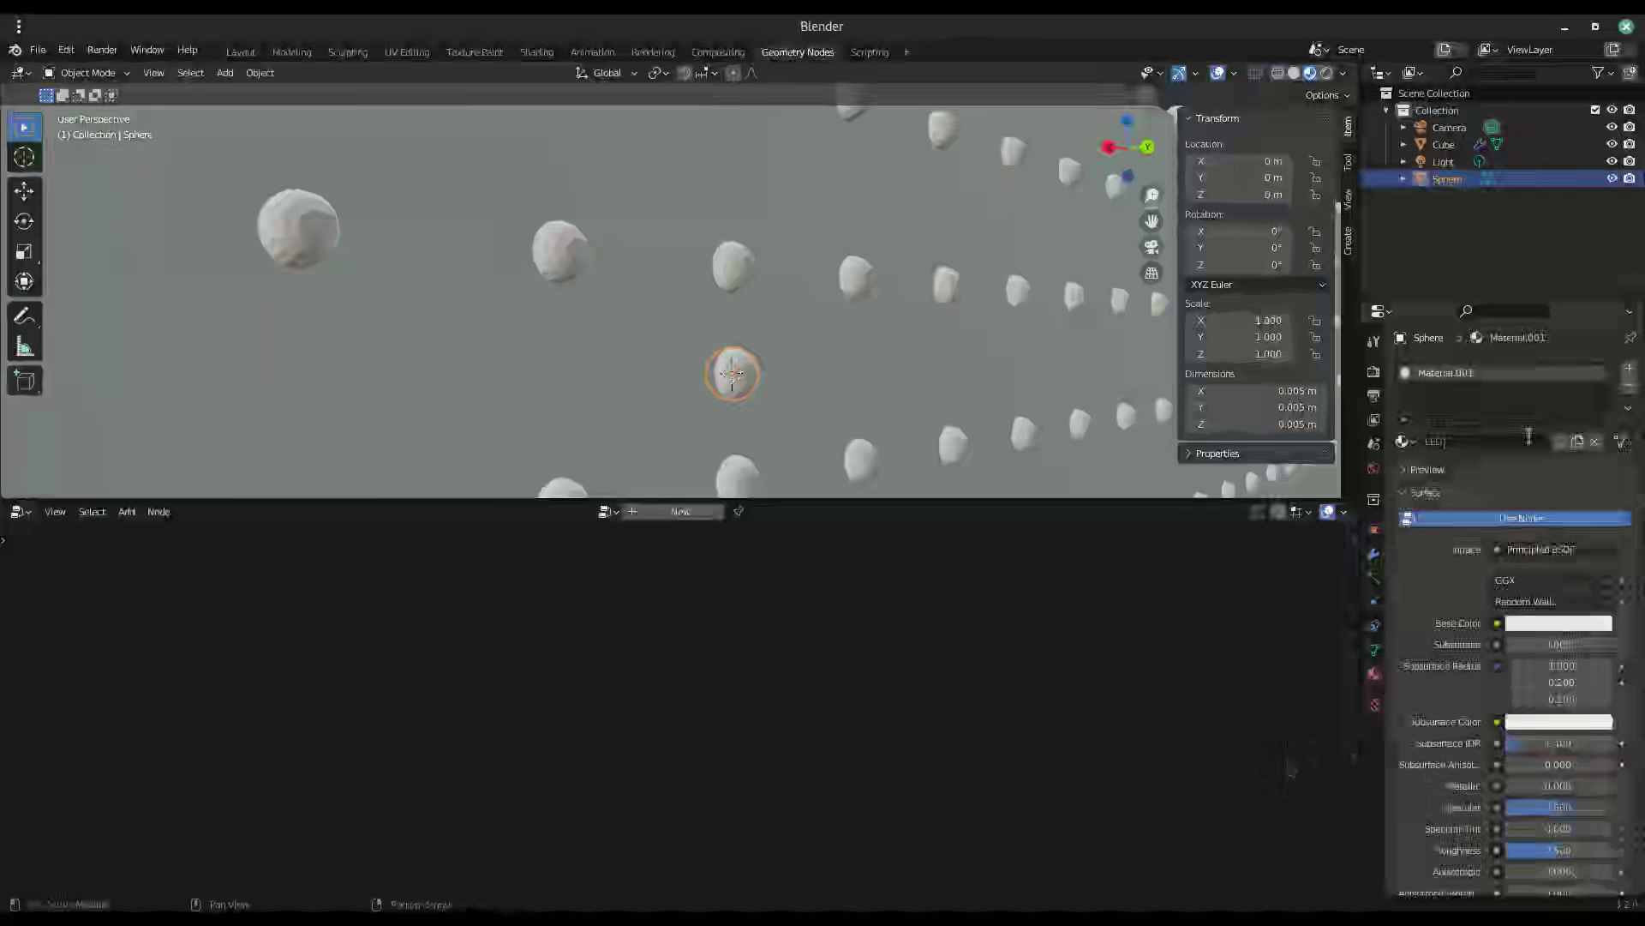
Step: Add a UV sphere with a new Principled BSDF material whose Base Color uses an Image Texture
{"action": "scroll", "coordinate": [1529, 438], "scroll_direction": "down", "scroll_amount": 6}
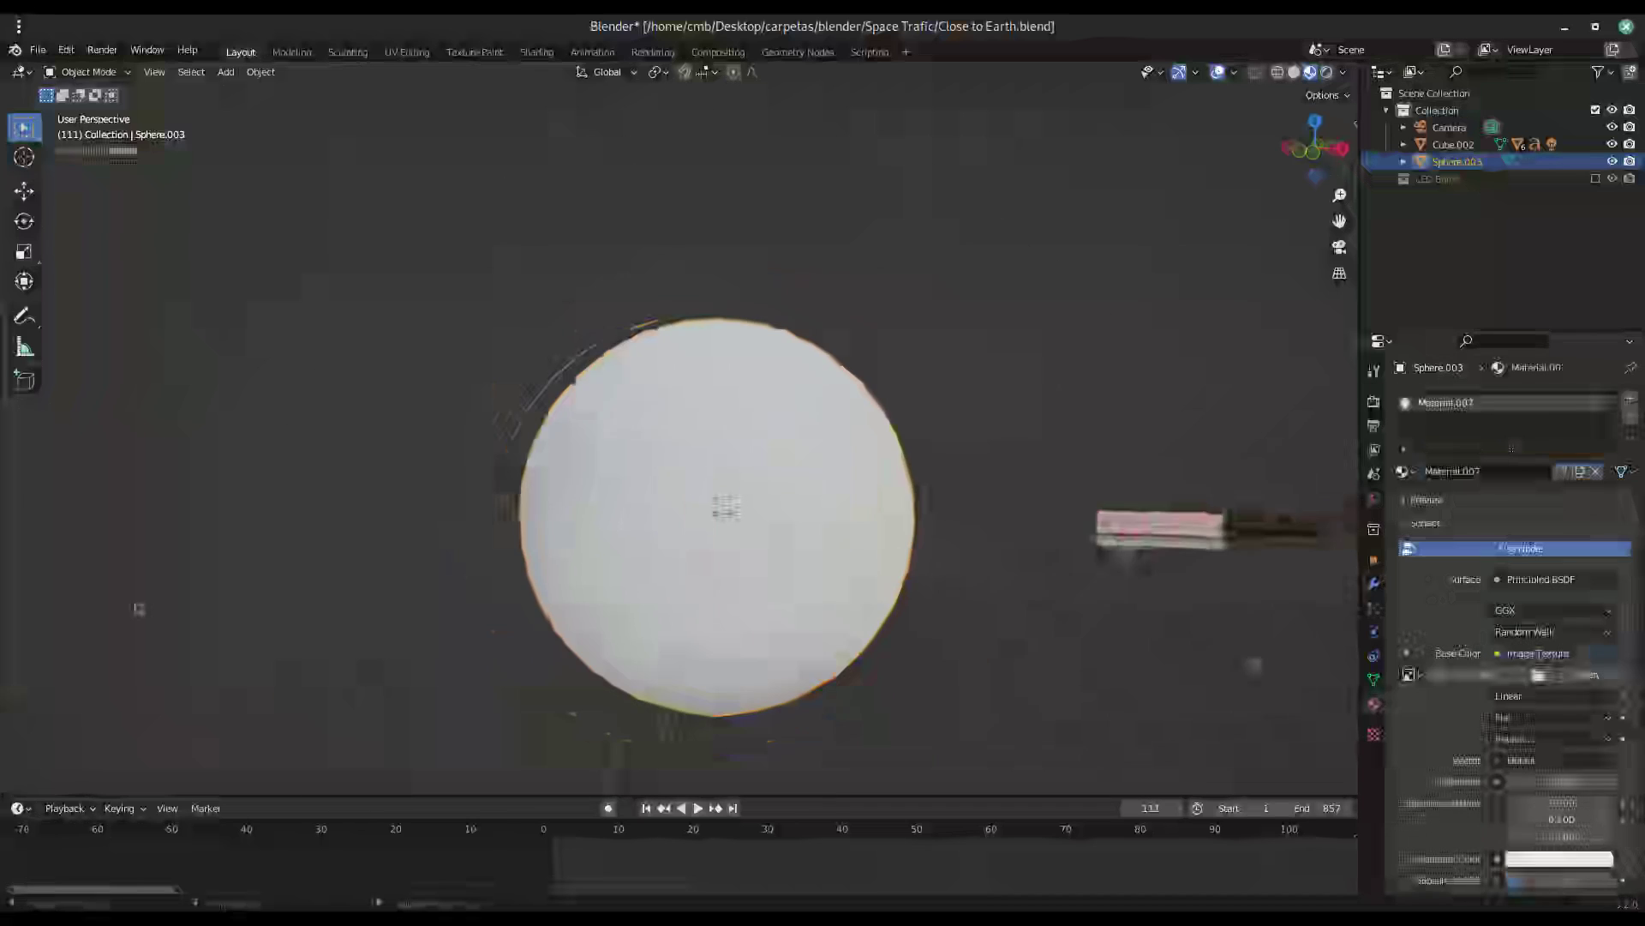
Step: In the Shading workspace, load the Earth diffuse image and pass it through a ColorRamp into the Principled BSDF
{"action": "left_click", "coordinate": [539, 52]}
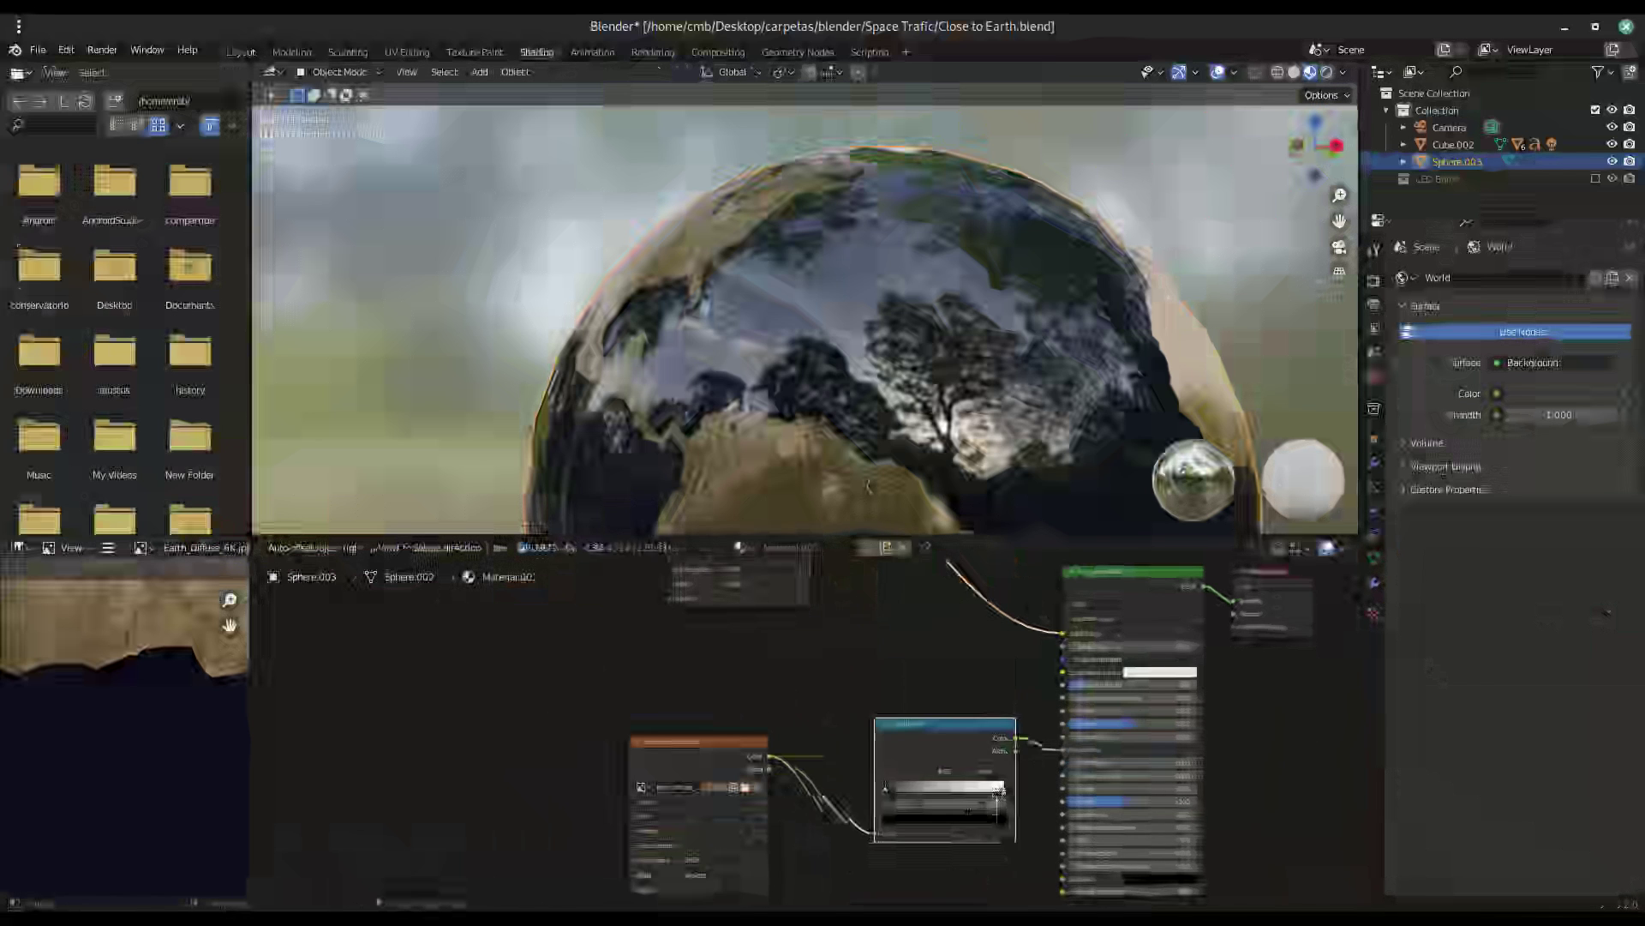